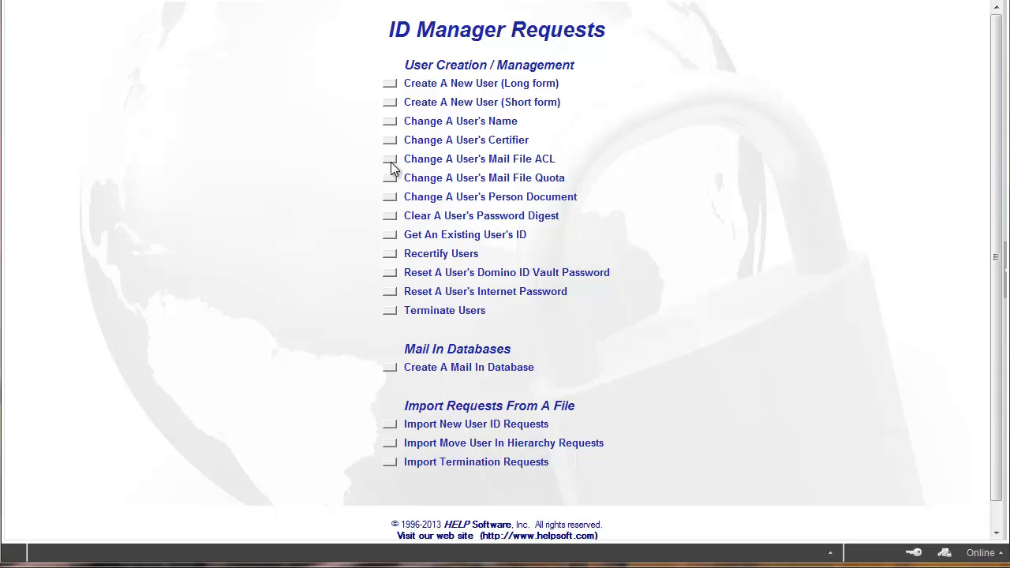
Start a request to change a user's mail file ACL and apply the Default Change Mail File ACL Profile
click(390, 163)
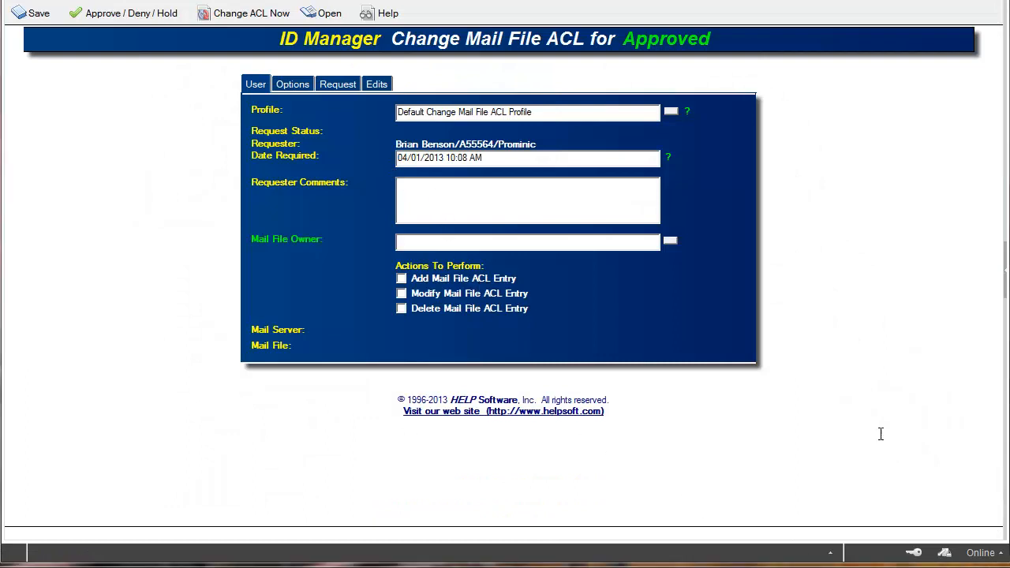
click(671, 111)
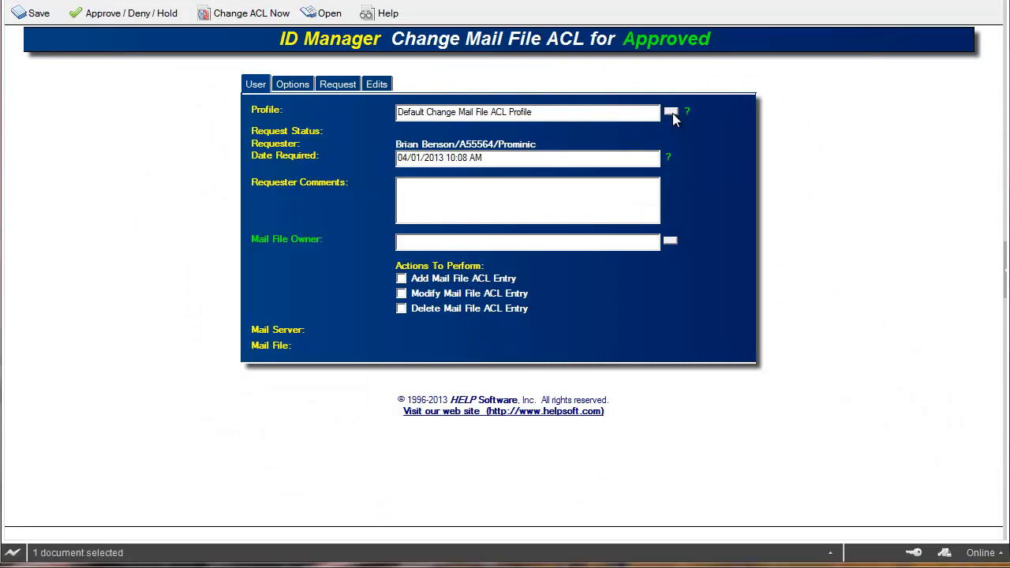
click(864, 50)
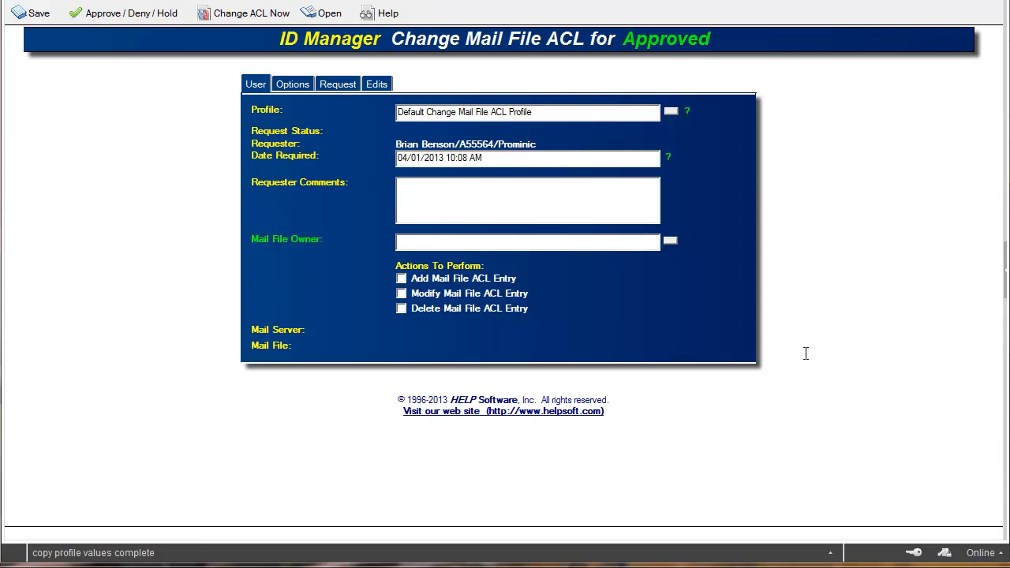
Set the mail file owner to the contractor found by searching the user directory for "tar"
click(669, 241)
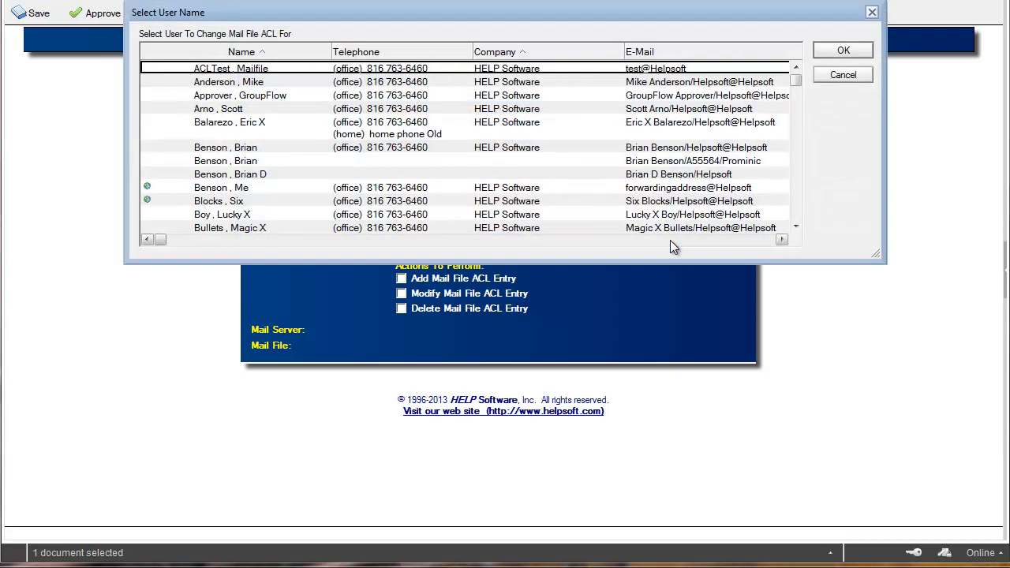
text(tar)
key(Return)
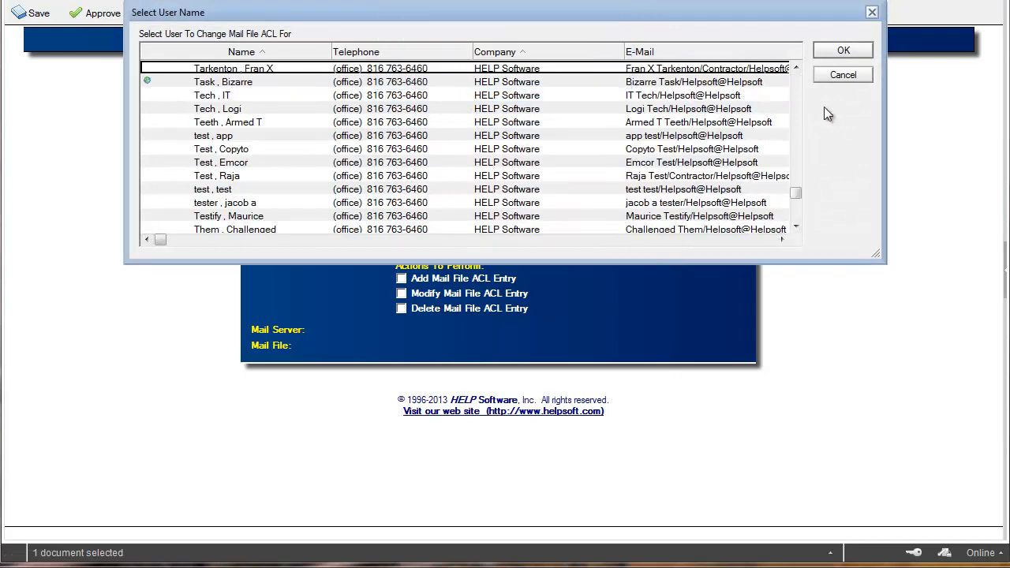
click(843, 50)
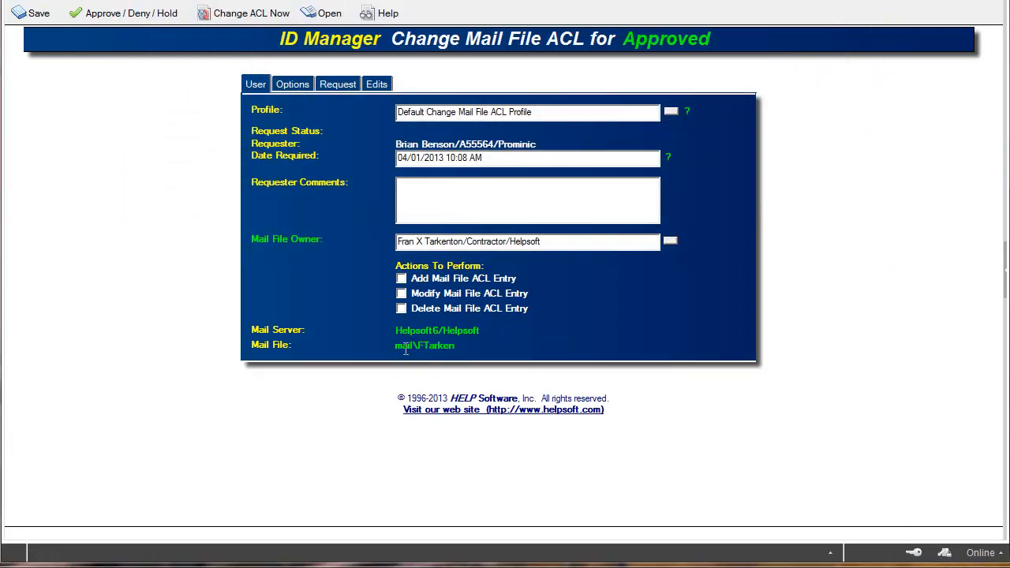
Enable the add, modify and delete mail file ACL entry actions for the request
click(401, 278)
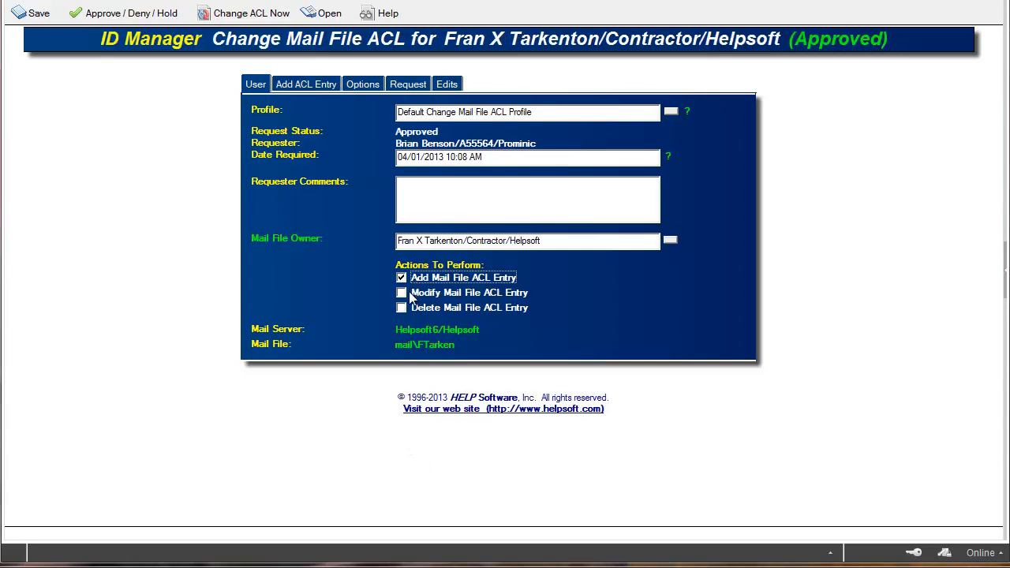
click(402, 293)
click(402, 308)
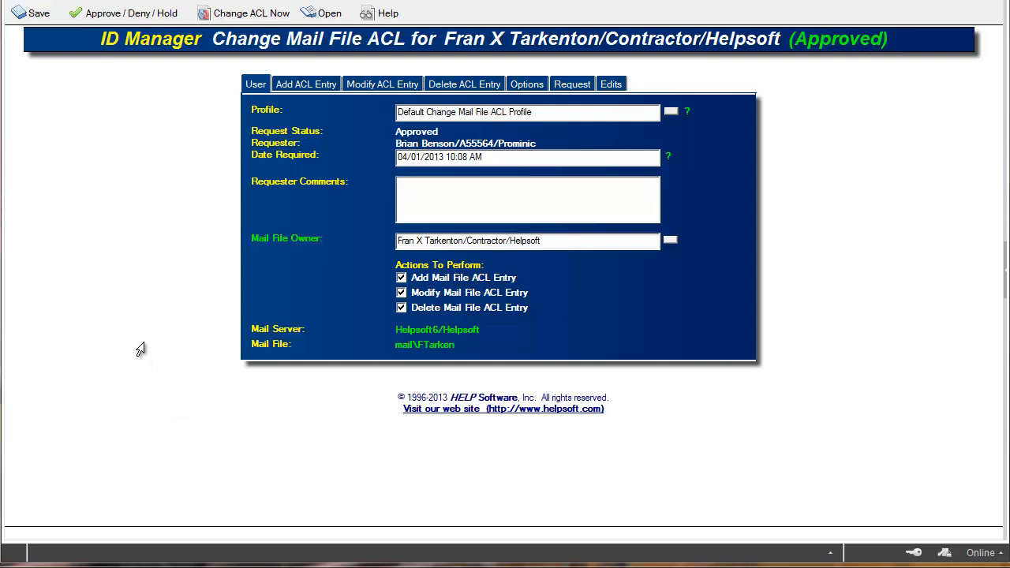
Add the address book user found by searching for "den" to the ACL entries to add
click(294, 84)
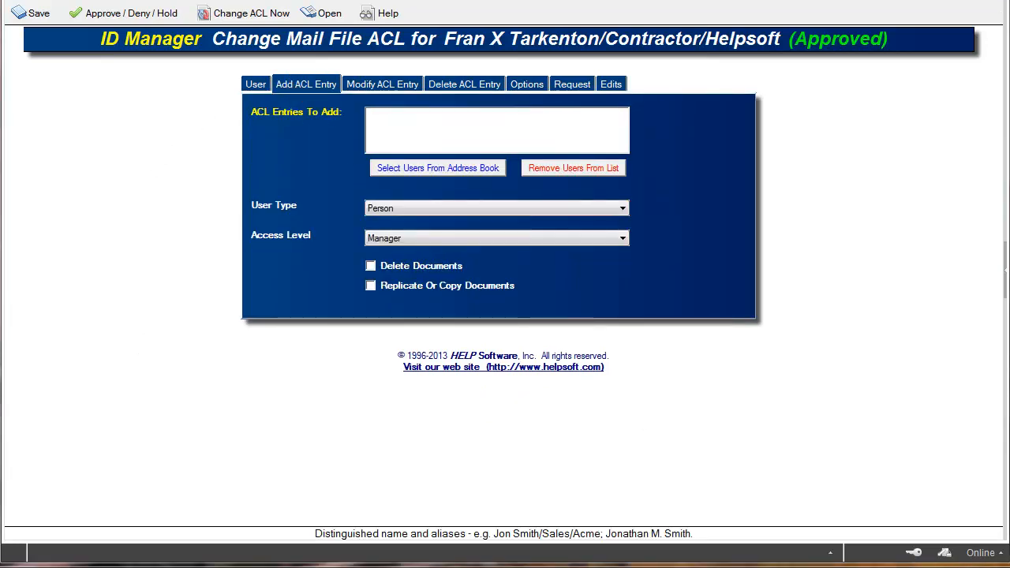
click(451, 167)
text(den)
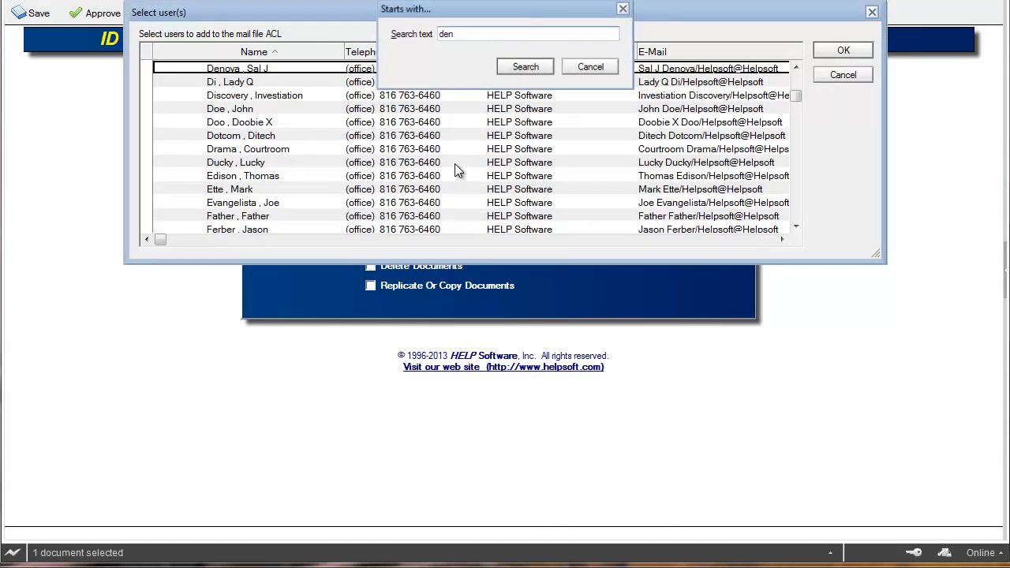
key(Return)
click(840, 51)
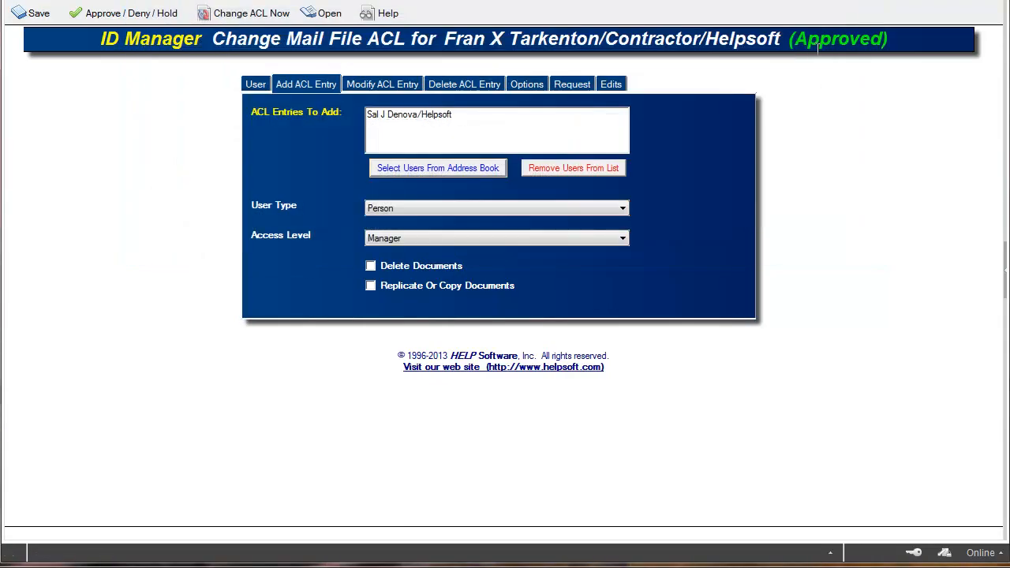
Give the entry being added Editor access and enable all six permissions, from Delete Documents to Replicate Or Copy Documents
click(455, 238)
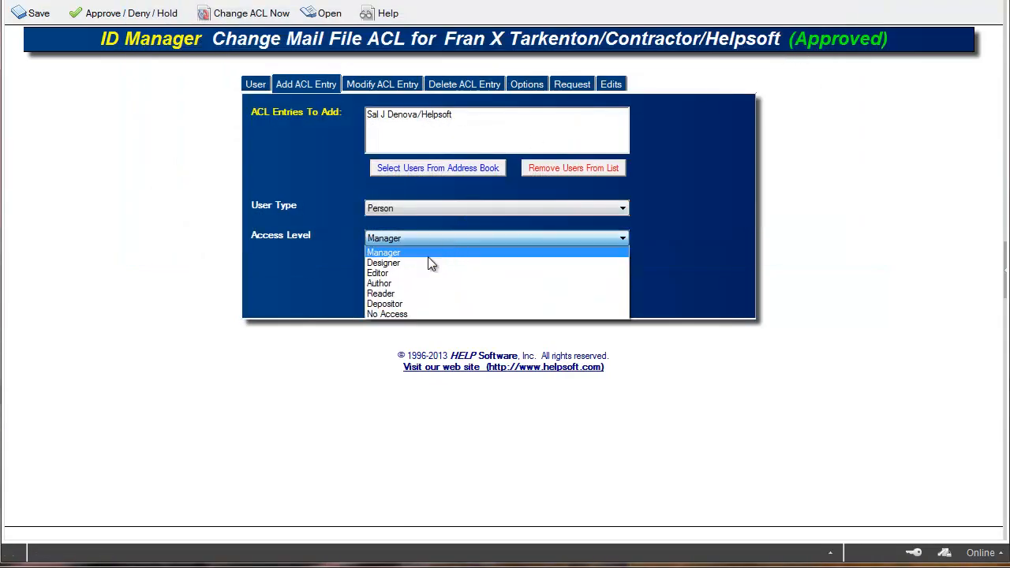
click(414, 273)
click(392, 265)
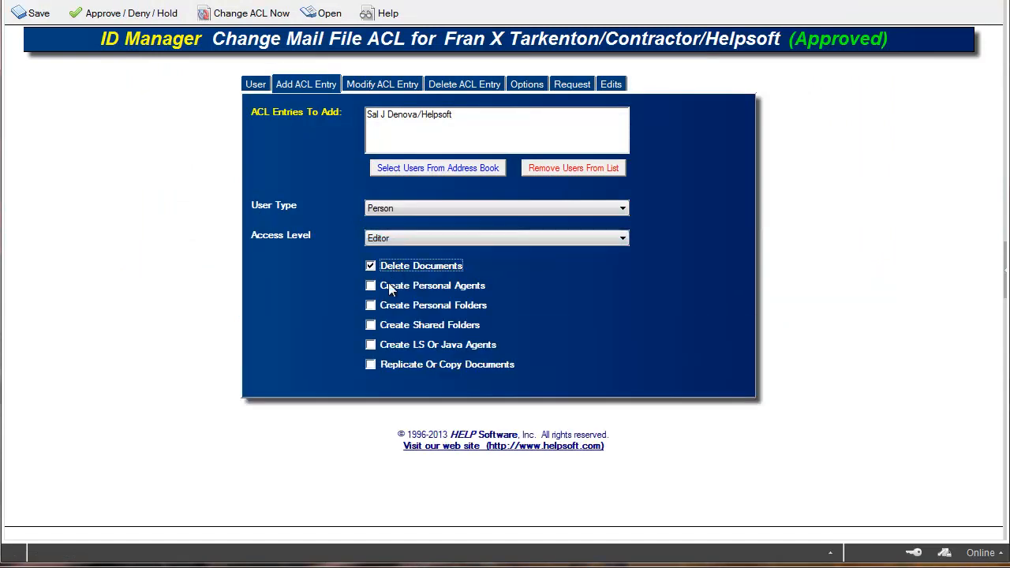
click(383, 285)
click(382, 309)
click(370, 325)
click(370, 345)
click(373, 365)
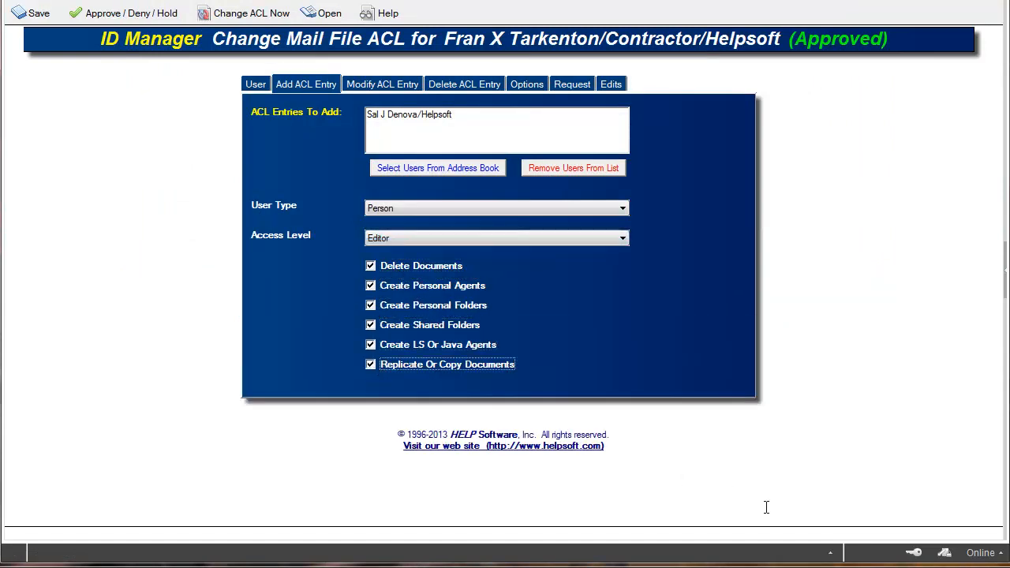
Choose the first Helpsoft person listed in the mail file ACL as the entry to modify
click(381, 85)
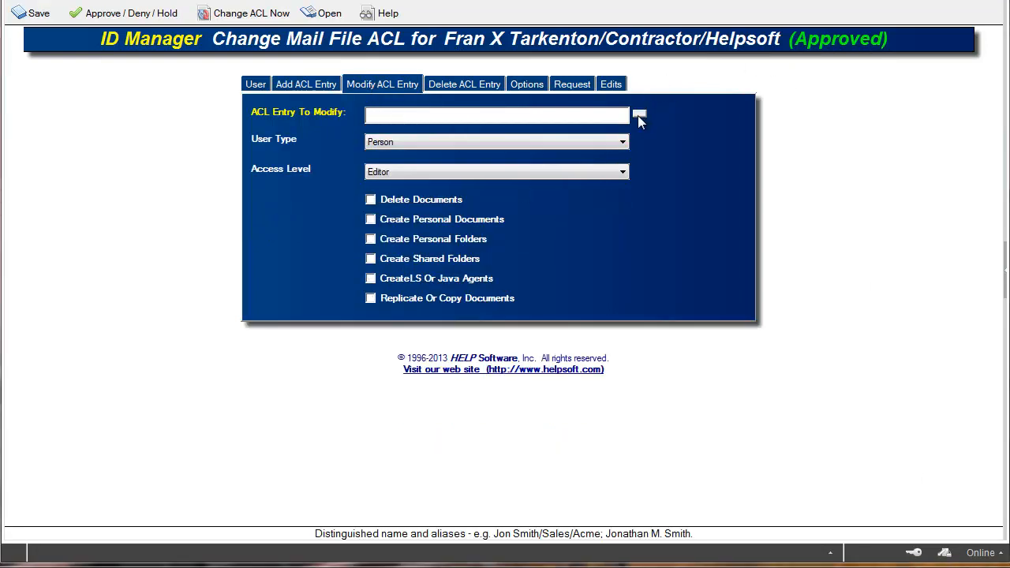
click(639, 117)
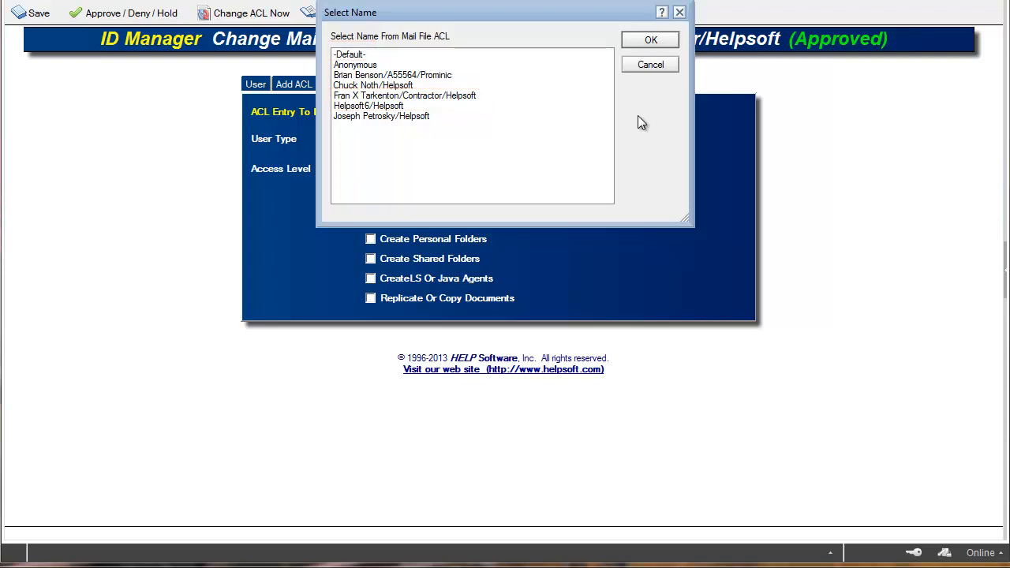
click(388, 89)
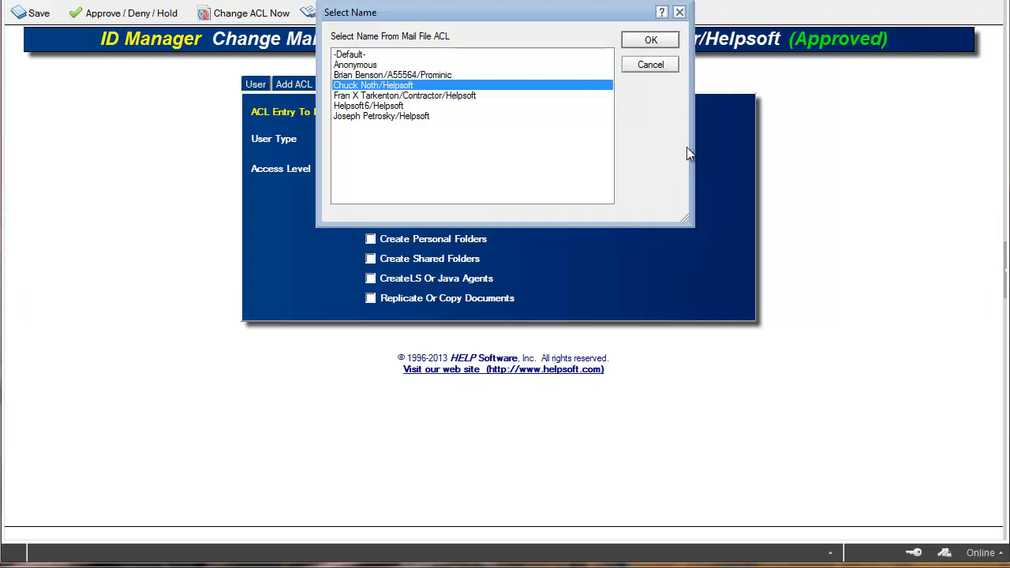
click(650, 39)
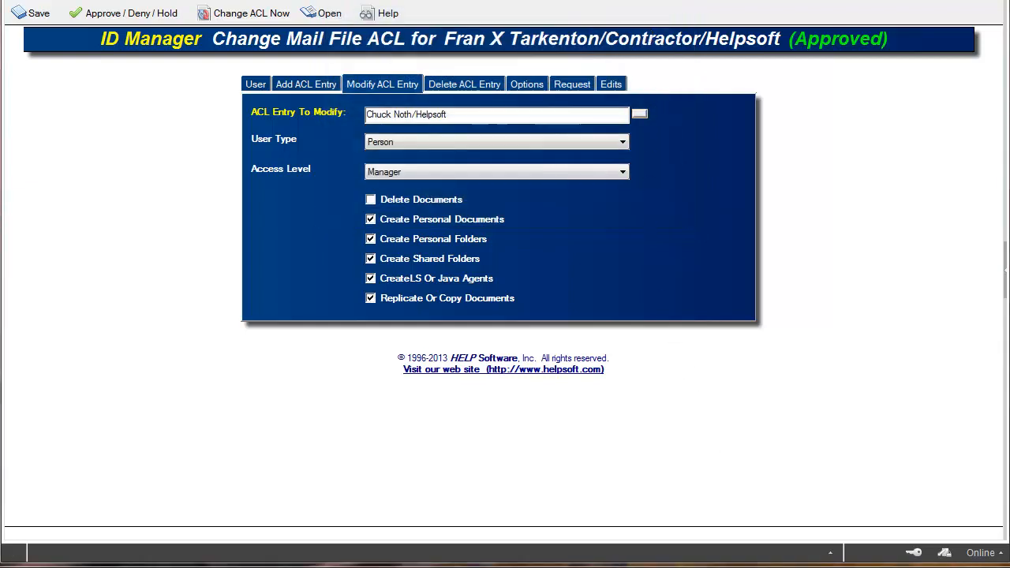
Keep the modified entry's user type as Person, set its access level to Editor and allow Delete Documents
click(401, 147)
click(402, 143)
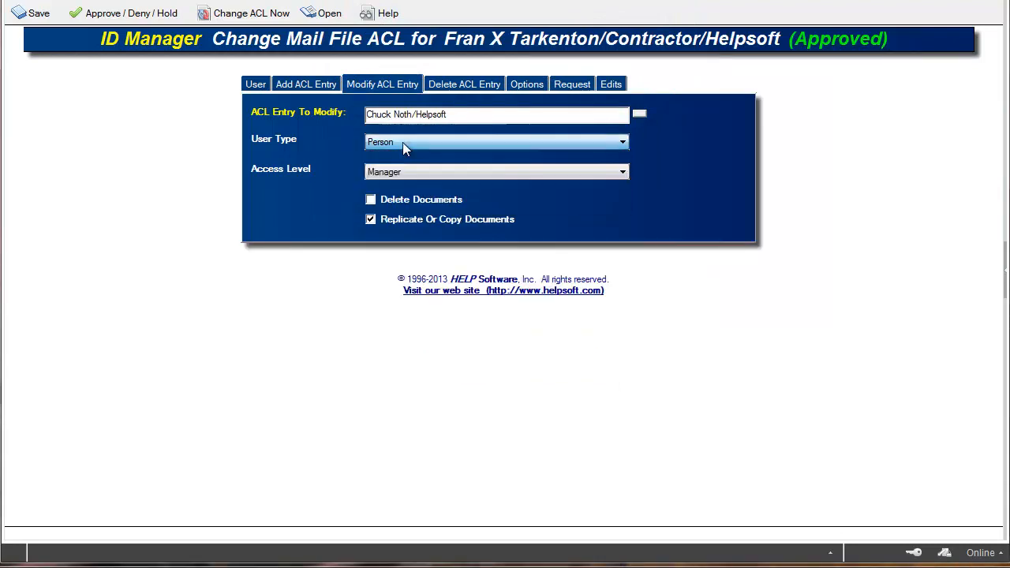
click(395, 171)
click(386, 207)
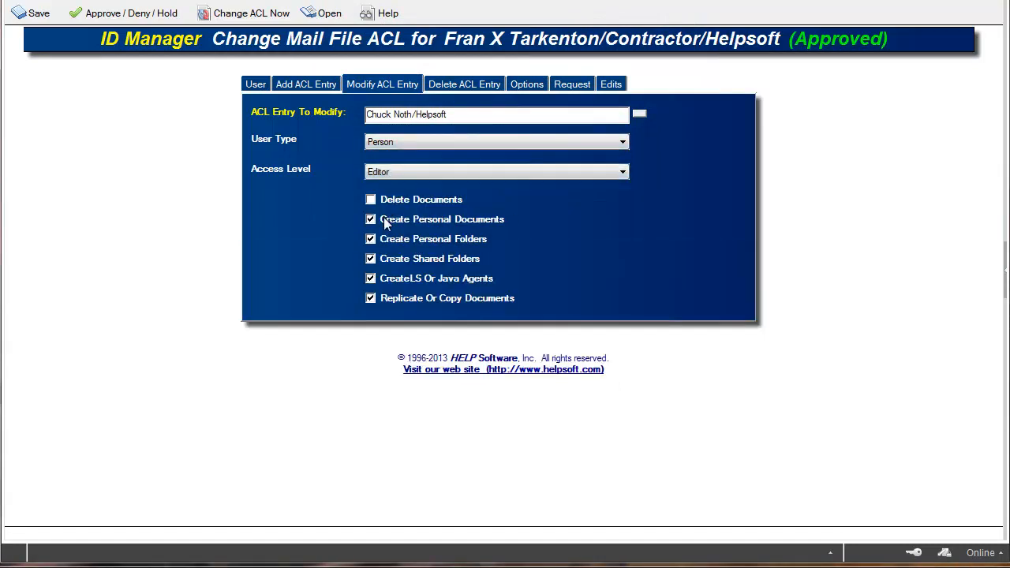
click(375, 199)
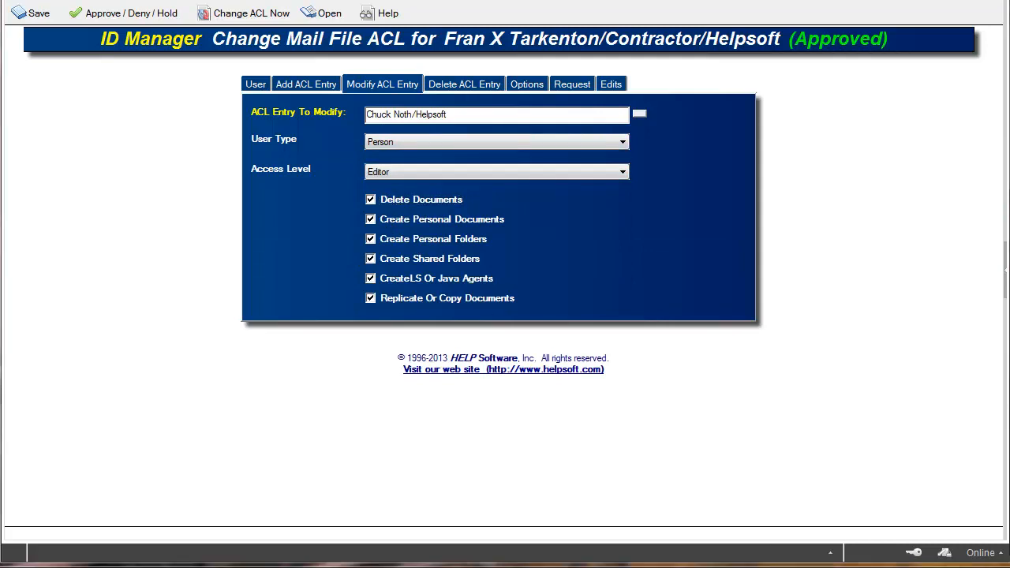
Put the last person listed in the mail file ACL on the list of entries to delete
click(457, 87)
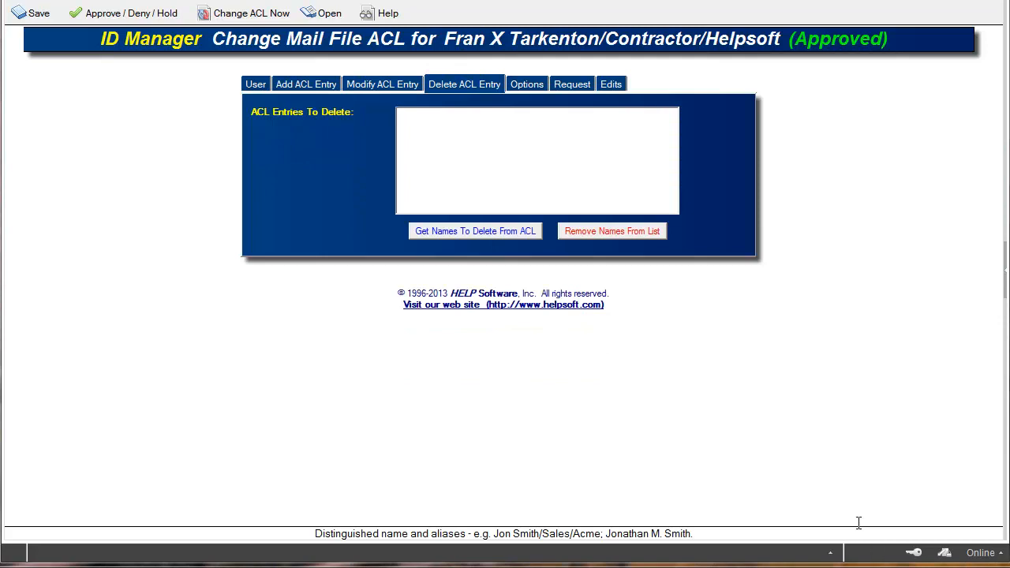
click(481, 232)
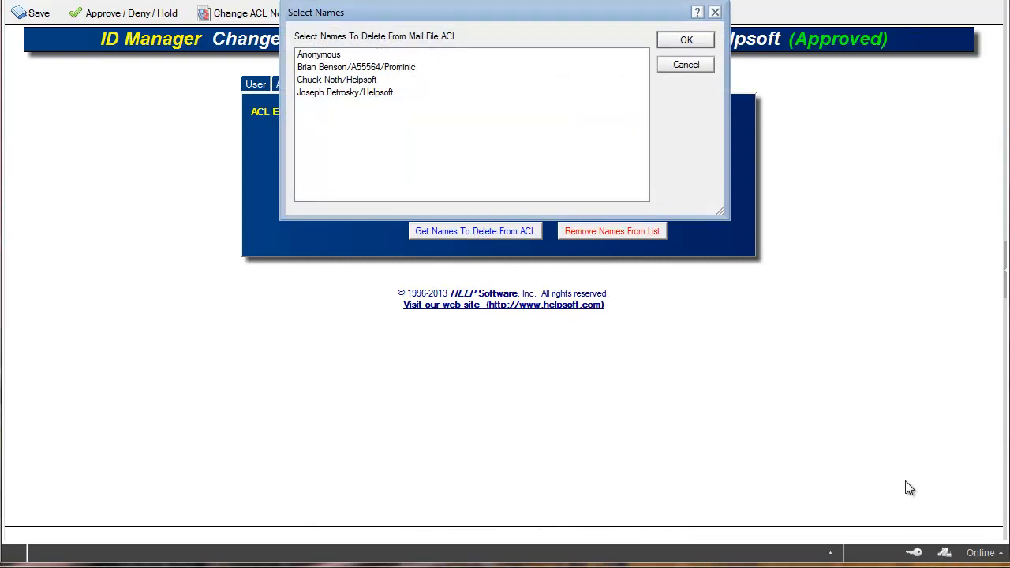
click(347, 95)
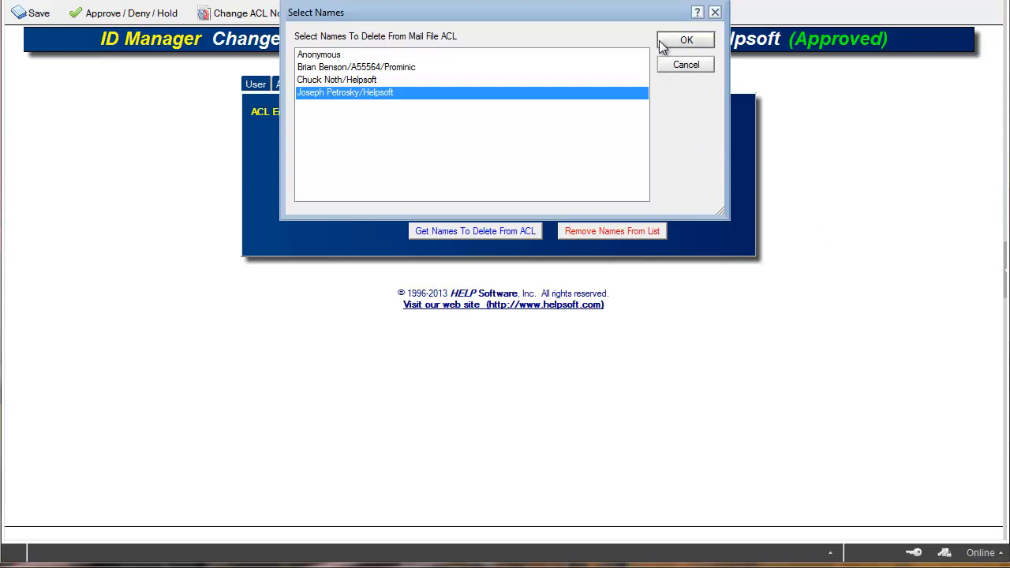
click(683, 41)
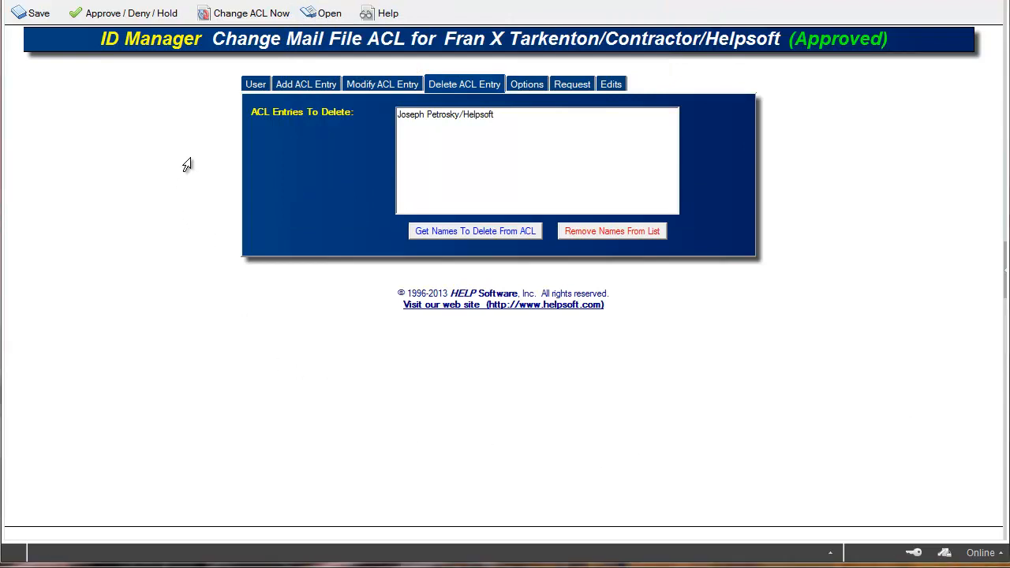
Save the ACL change request and carry out the ACL change immediately
click(253, 83)
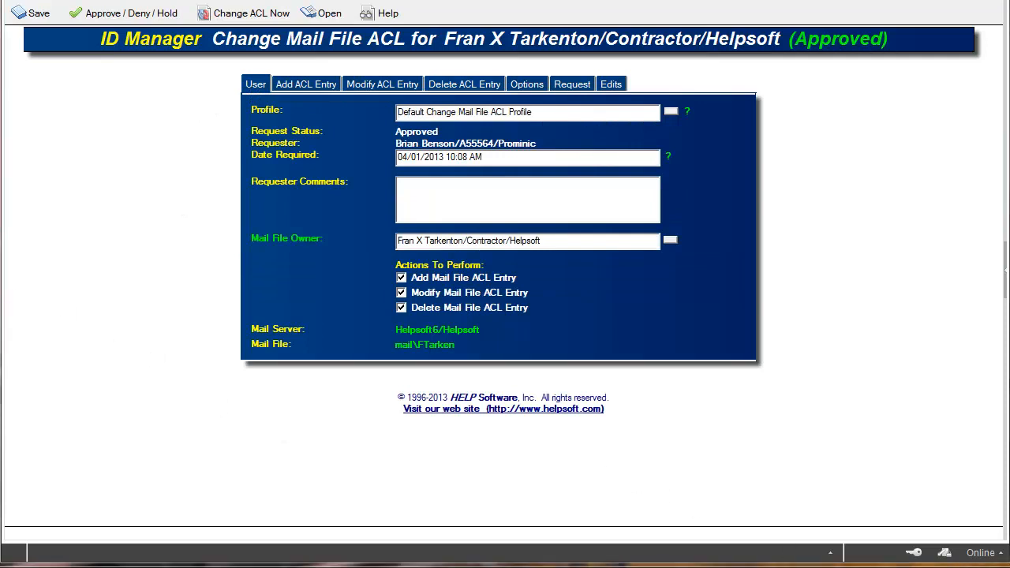
click(24, 18)
click(45, 33)
click(23, 13)
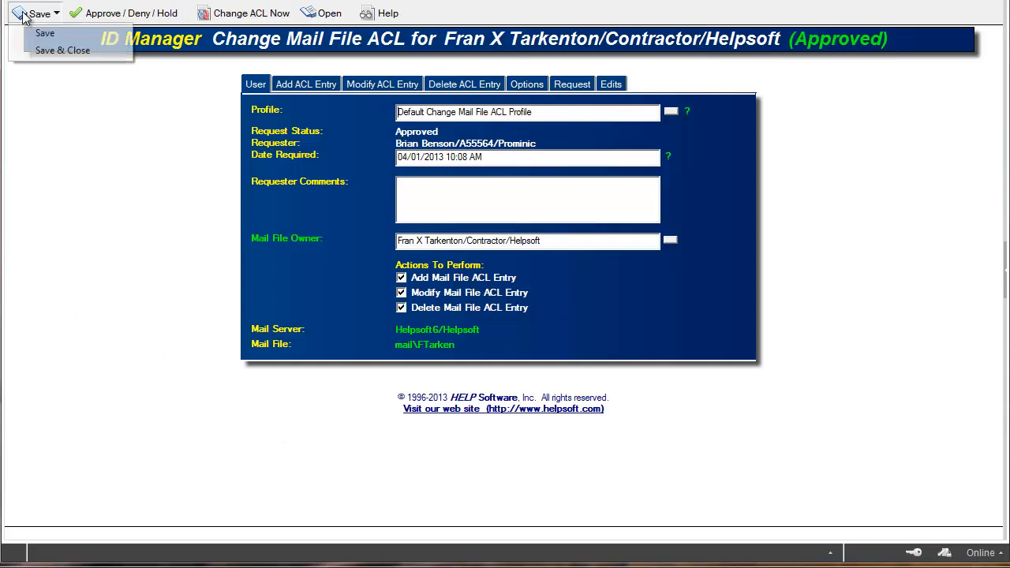
click(45, 35)
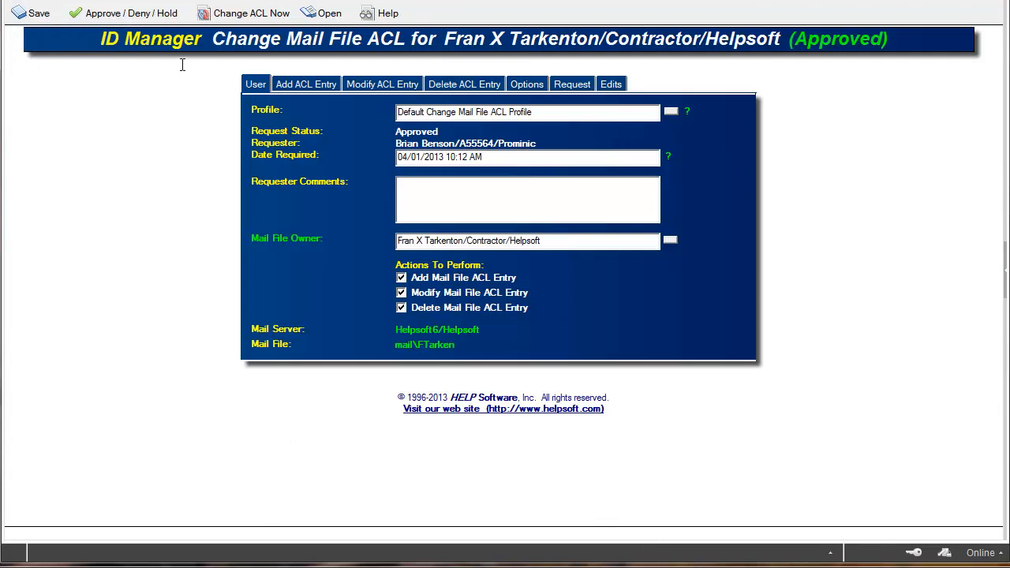
click(251, 14)
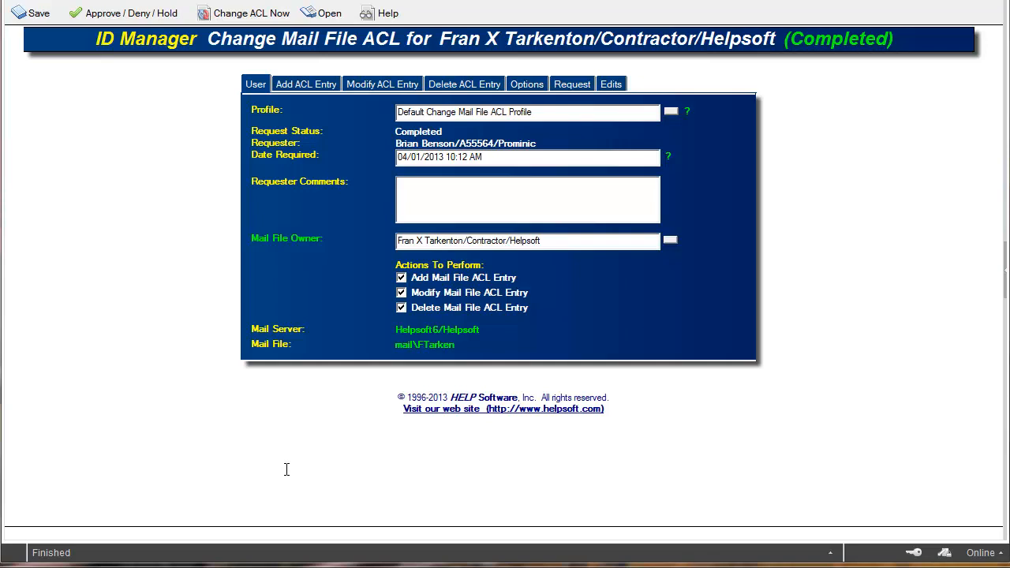
Open the owner's mail file and examine the newly added user's rights in its access control list
click(328, 16)
click(347, 50)
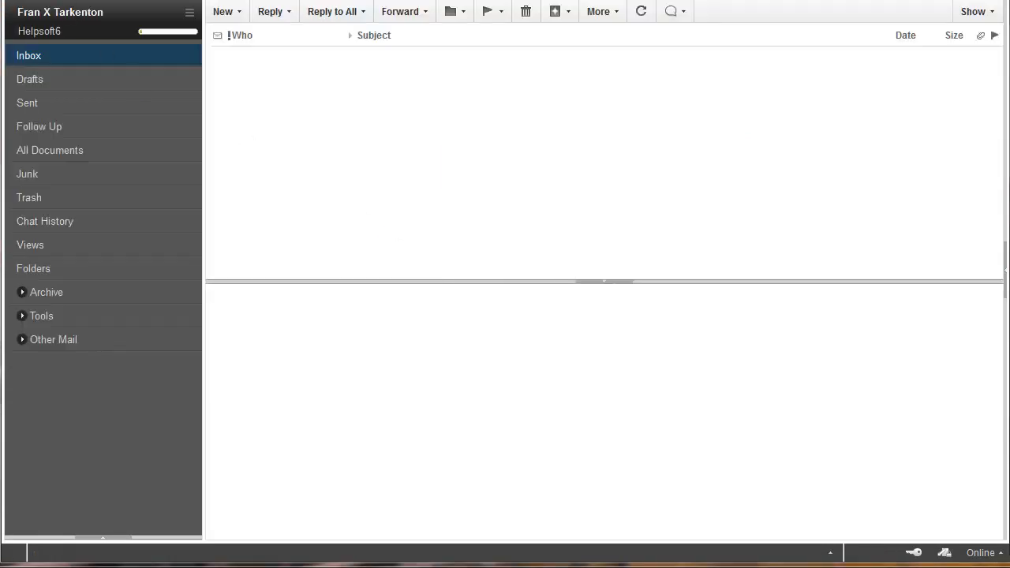
click(11, 1)
mouse_move(47, 35)
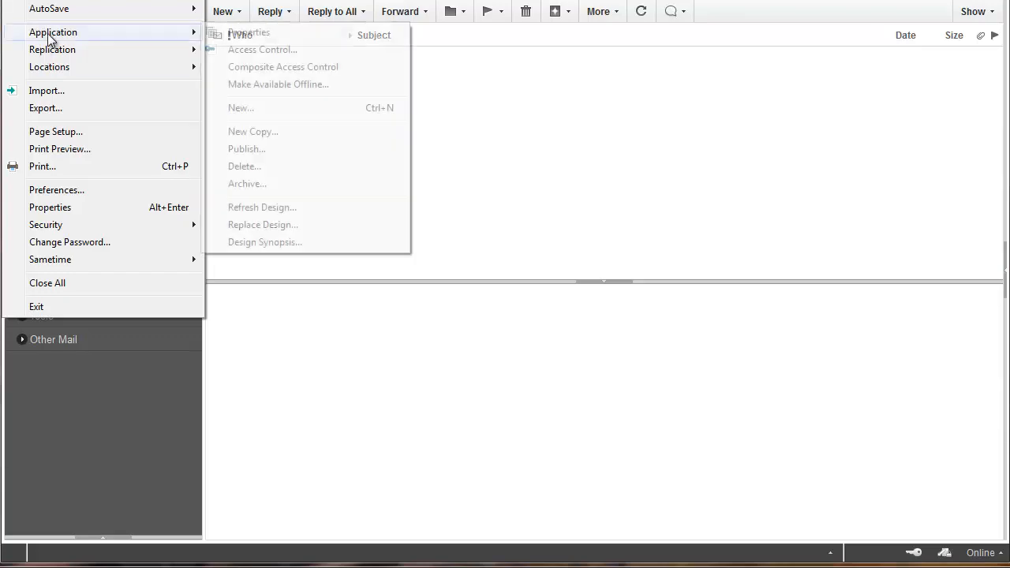
click(244, 46)
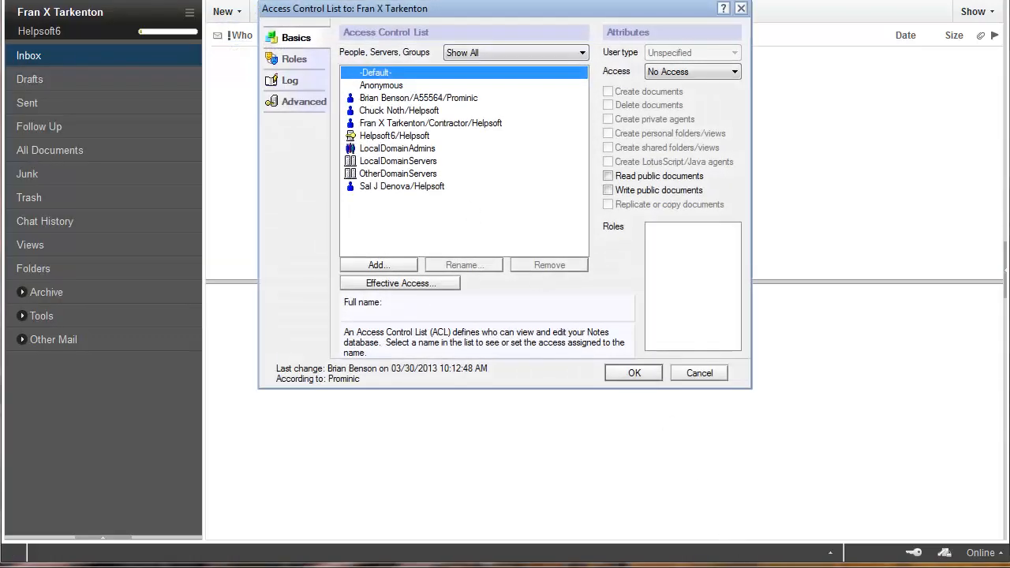
click(386, 187)
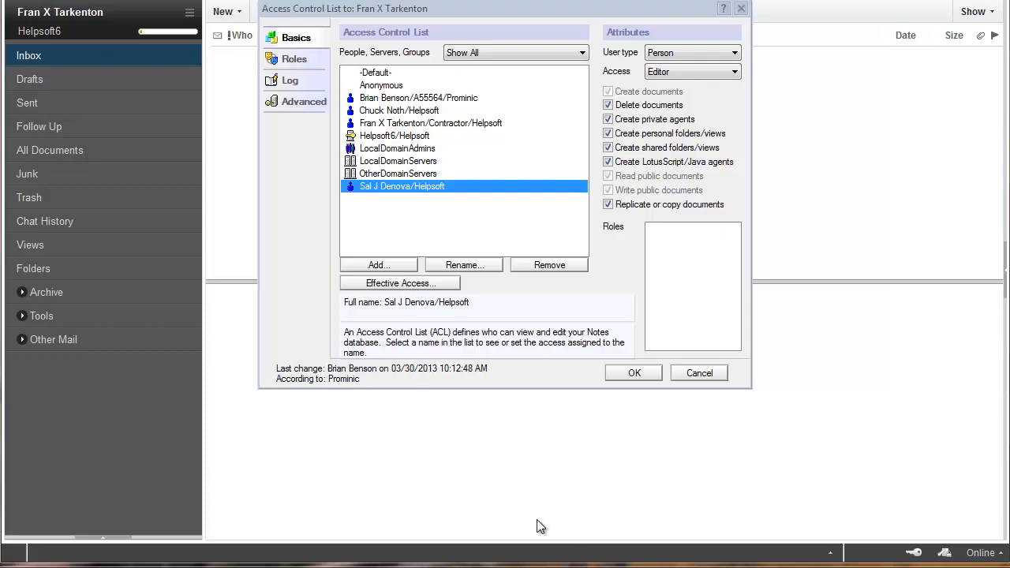
click(688, 373)
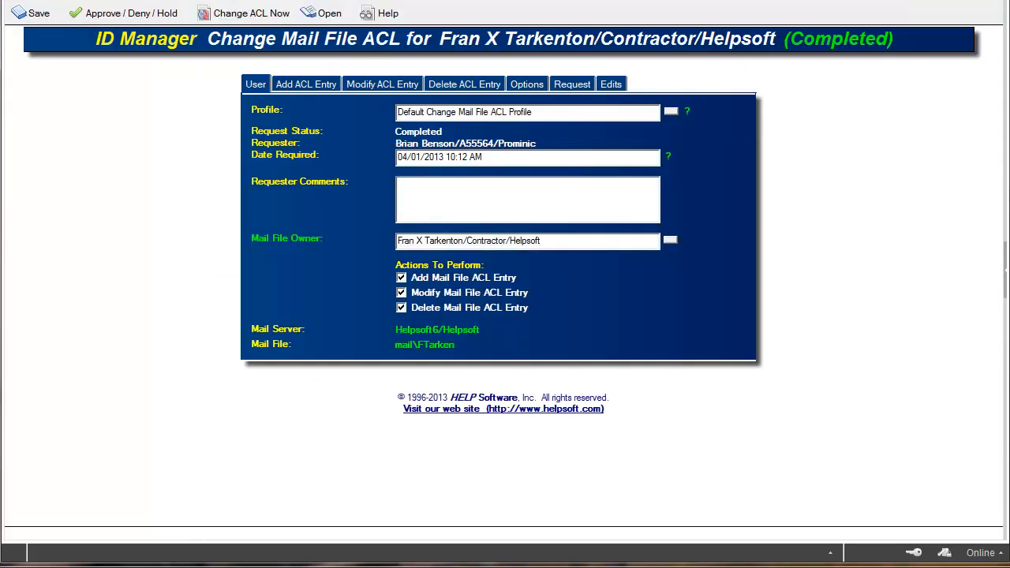
Close the completed mail file ACL change request
key(Escape)
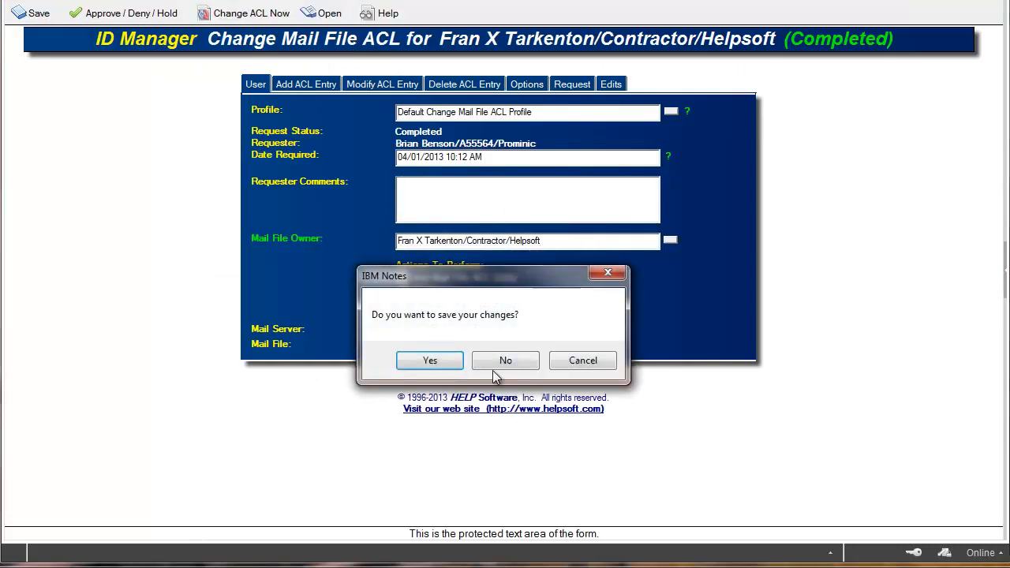